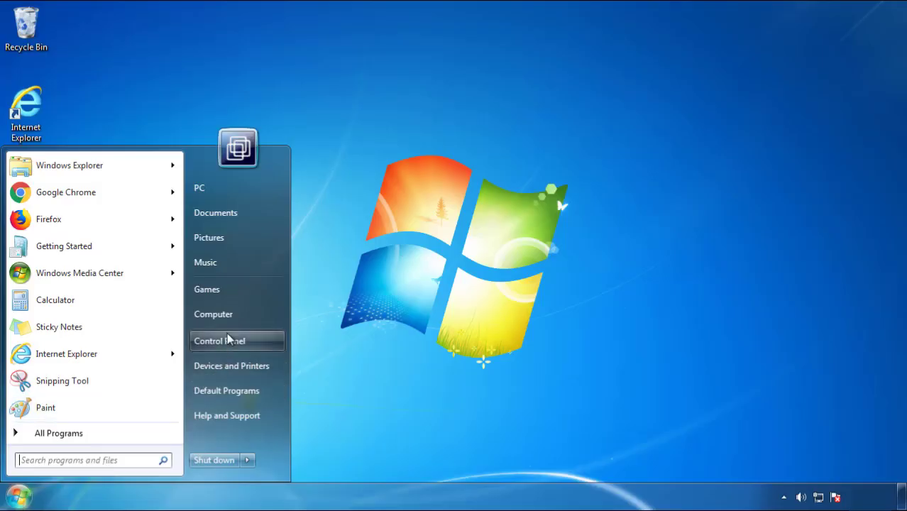
Open Programs and Features from Control Panel and sort by Installed On, newest first
left_click(227, 339)
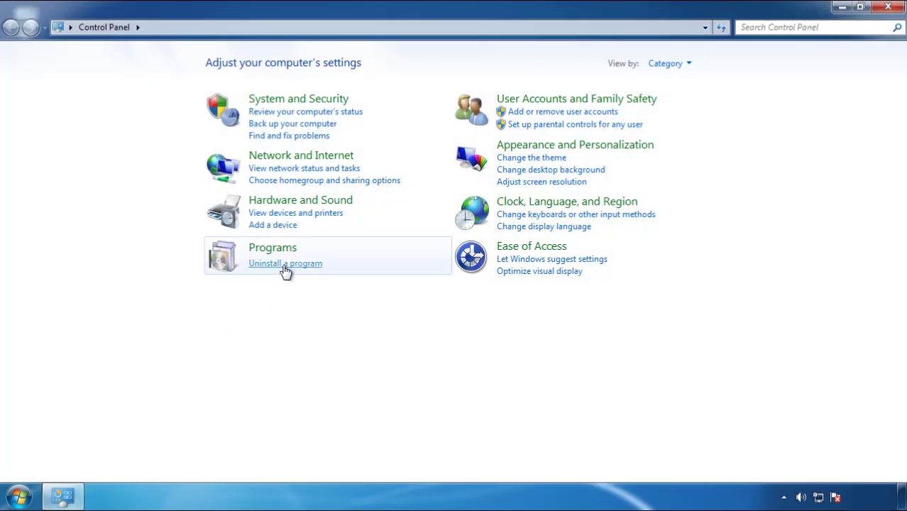
left_click(283, 267)
left_click(532, 134)
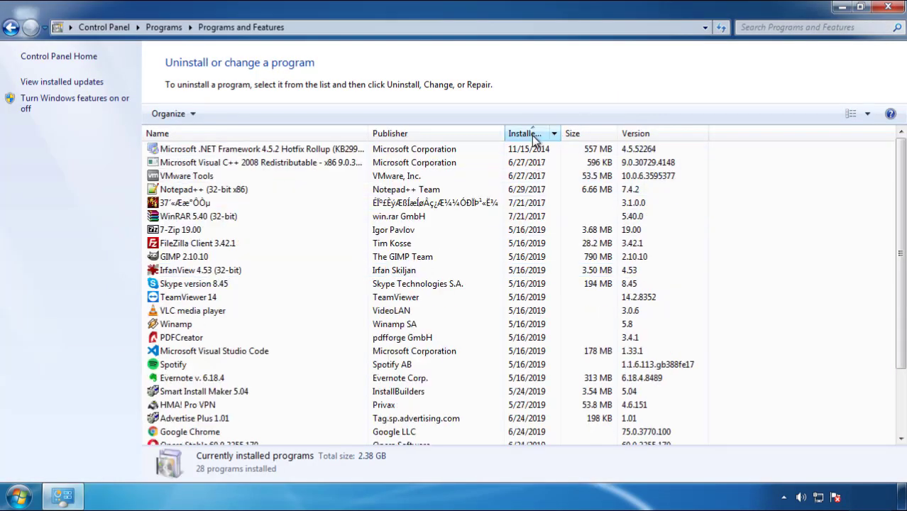
left_click(532, 134)
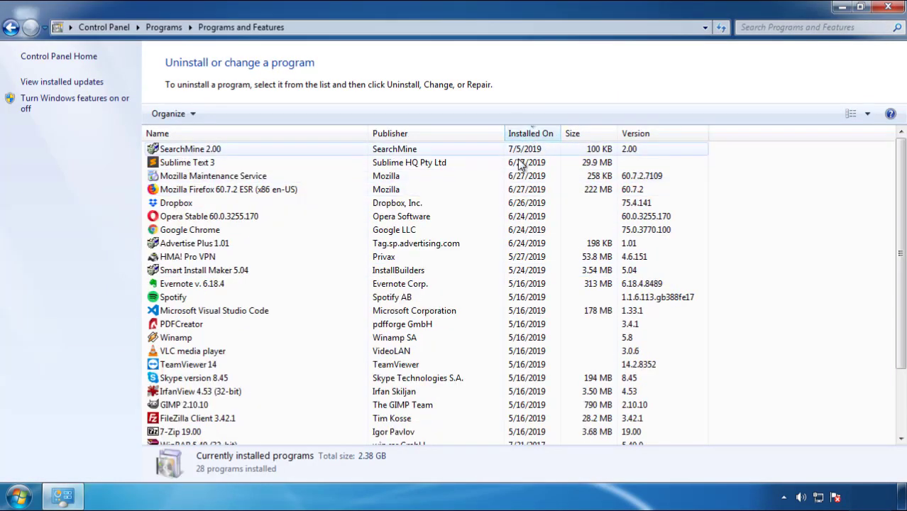
Uninstall SearchMine 2.00 through its uninstall wizard, leaving 27 programs listed
left_click(190, 152)
left_click(226, 114)
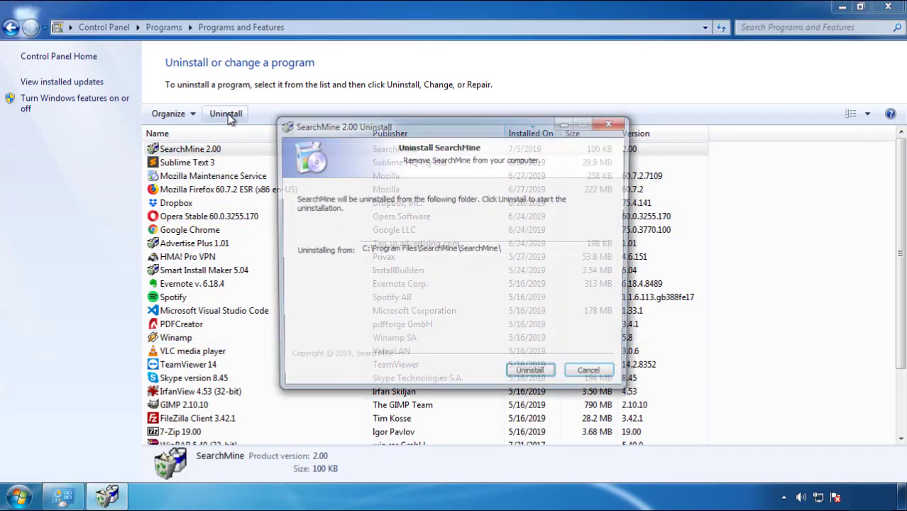
left_click(528, 376)
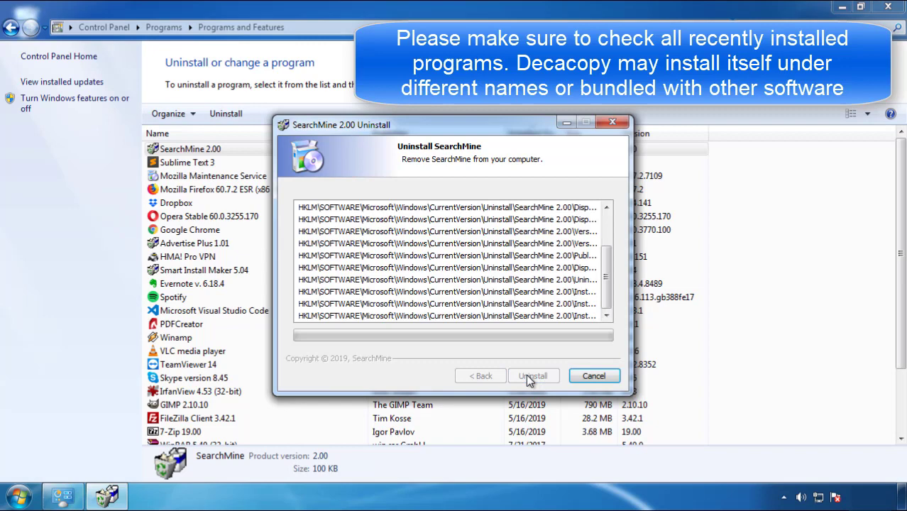
left_click(528, 375)
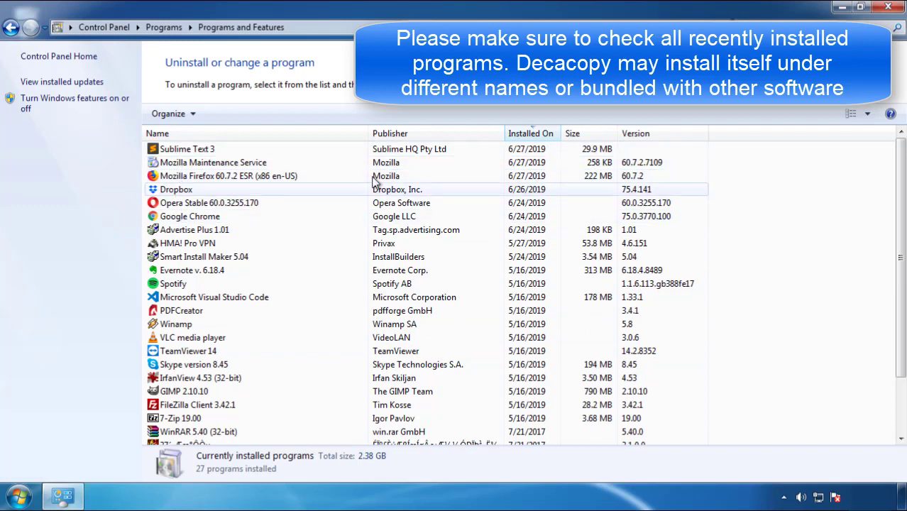
Close Programs and Features and restart Windows from the Start menu power options
left_click(890, 8)
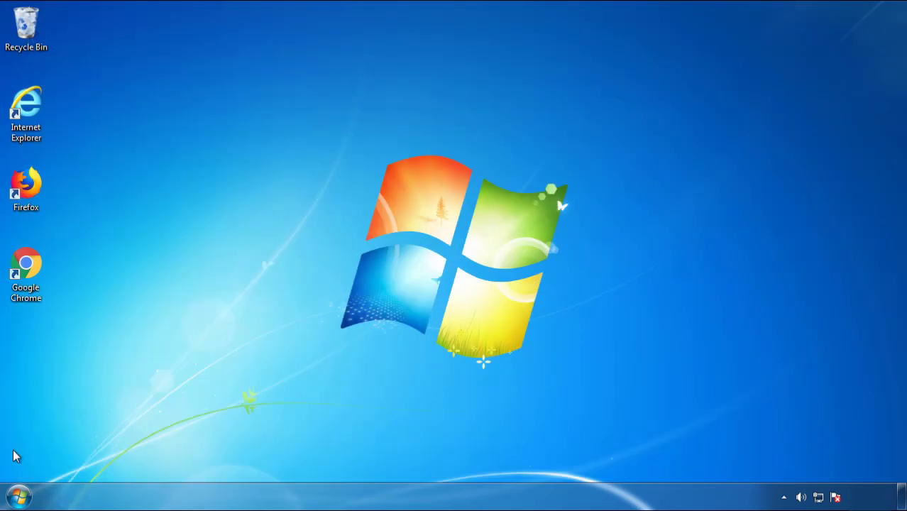
left_click(17, 497)
left_click(247, 460)
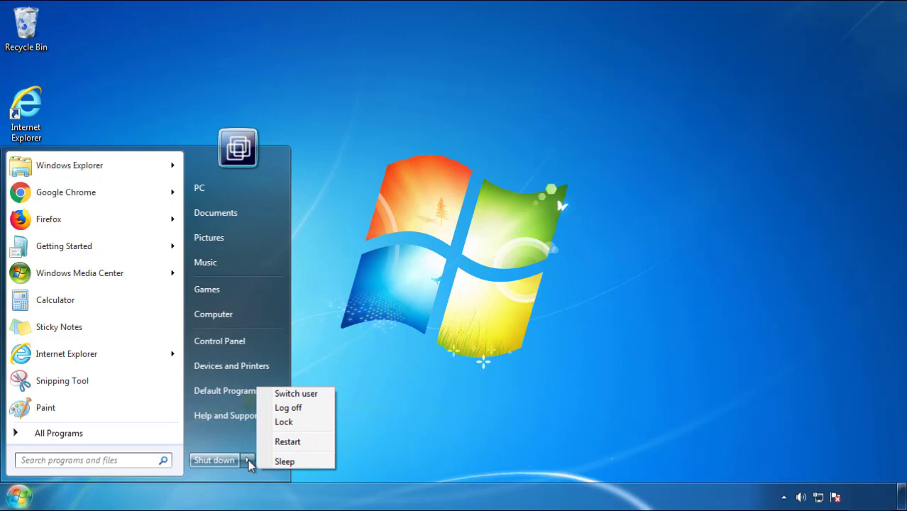
left_click(469, 408)
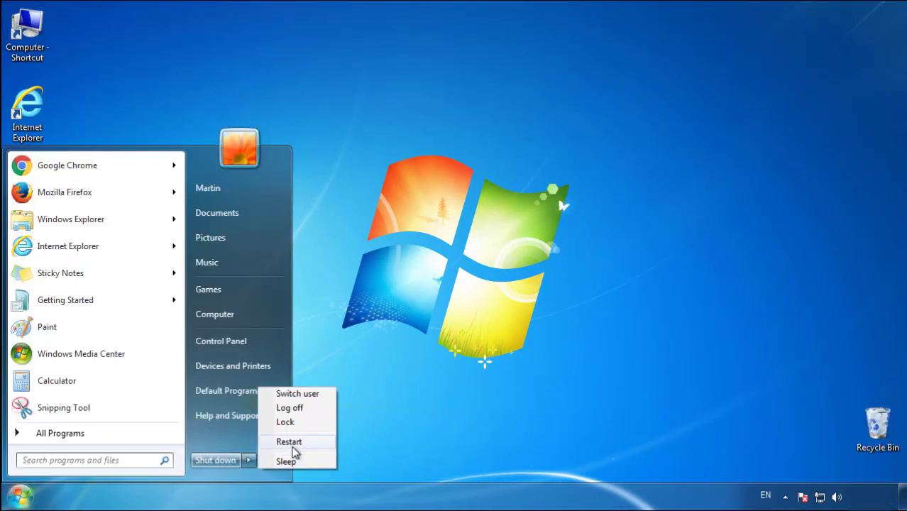
left_click(294, 450)
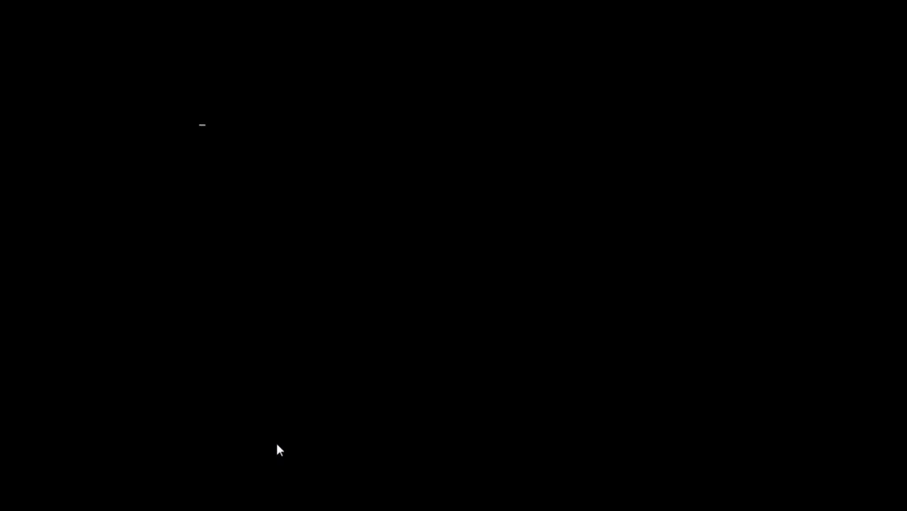
Boot into Safe Mode from the F8 Advanced Boot Options menu
key("F8")
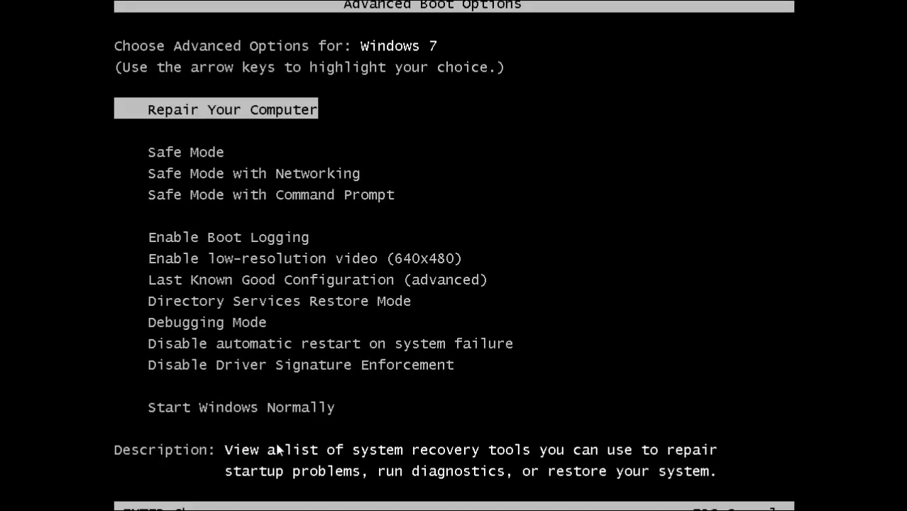
key("Down")
key("Return")
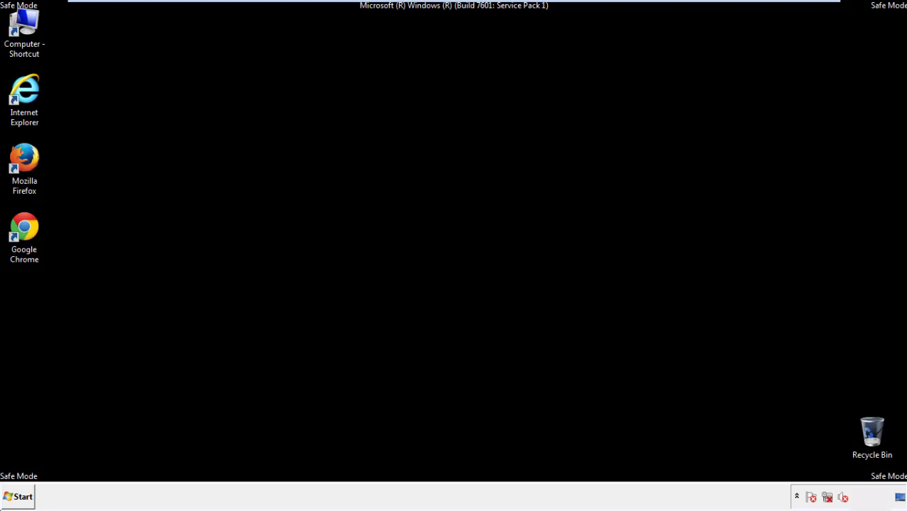
Launch Firefox, decline the default-browser prompt, and make sure the Menu Bar is shown
double_click(32, 164)
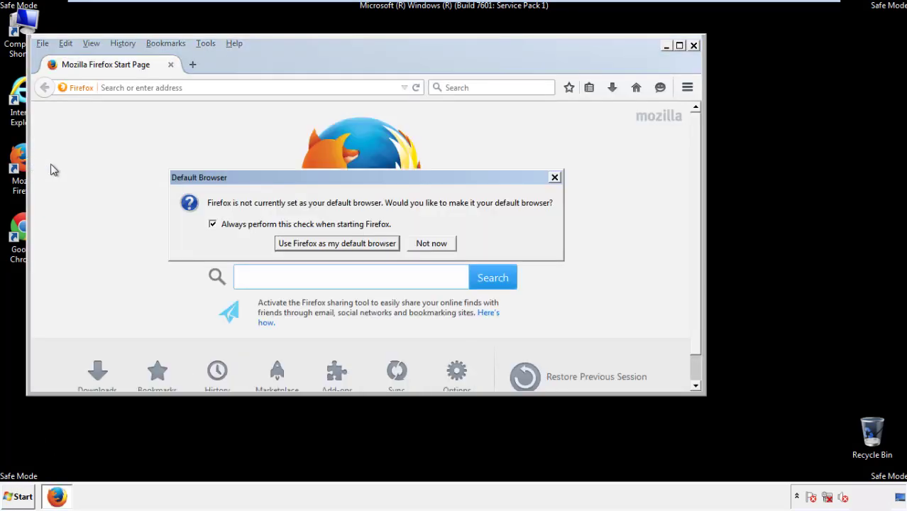
left_click(440, 243)
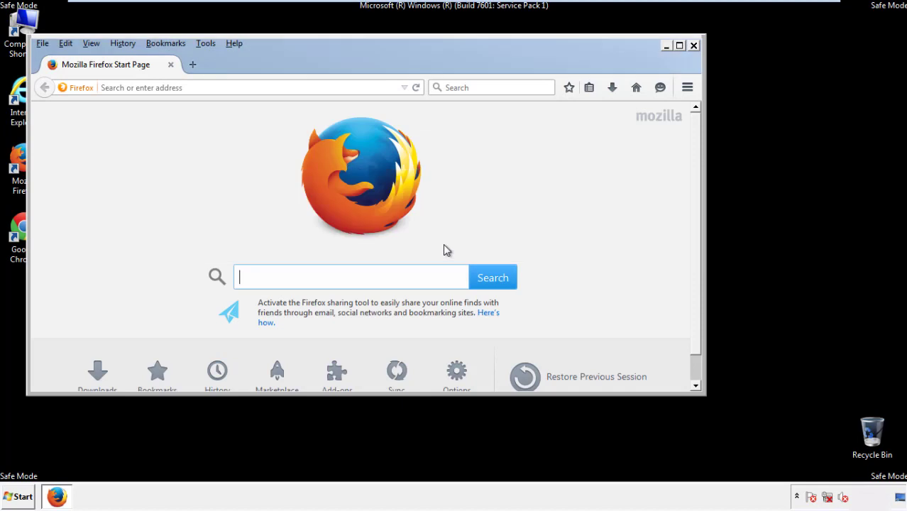
right_click(277, 60)
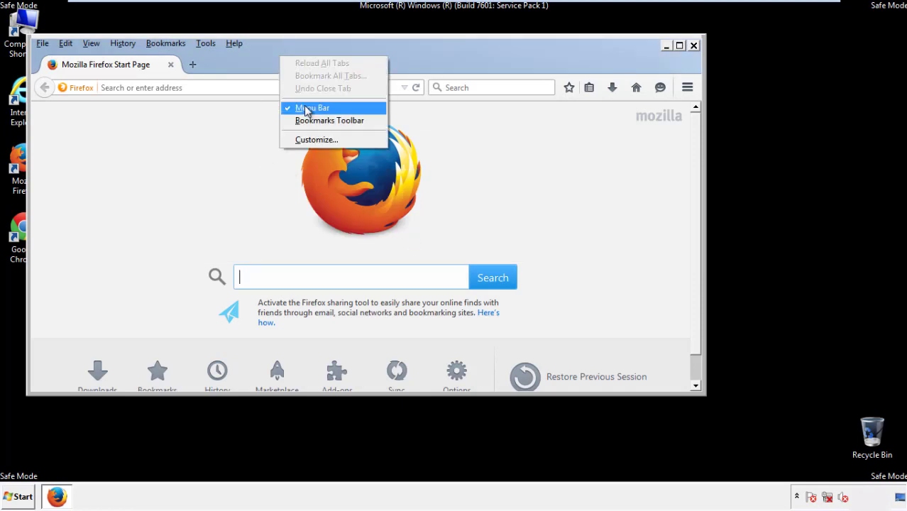
left_click(302, 106)
right_click(287, 61)
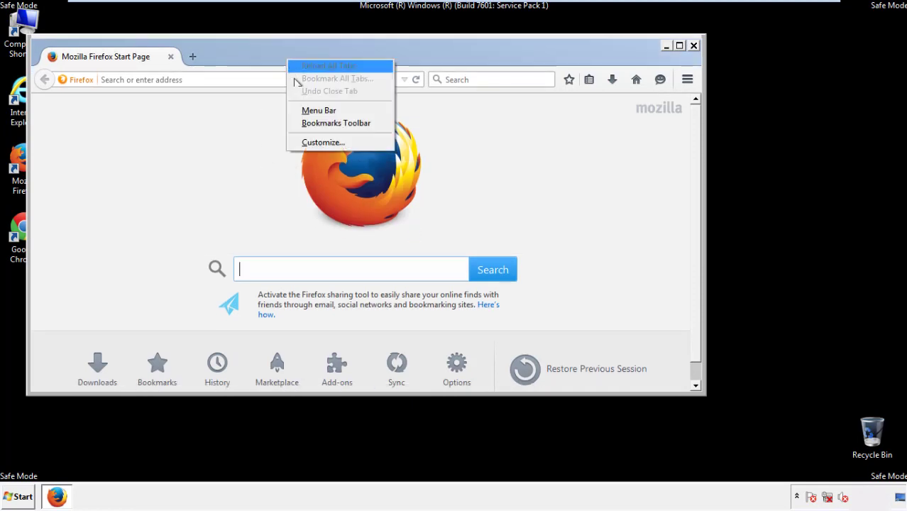
left_click(305, 111)
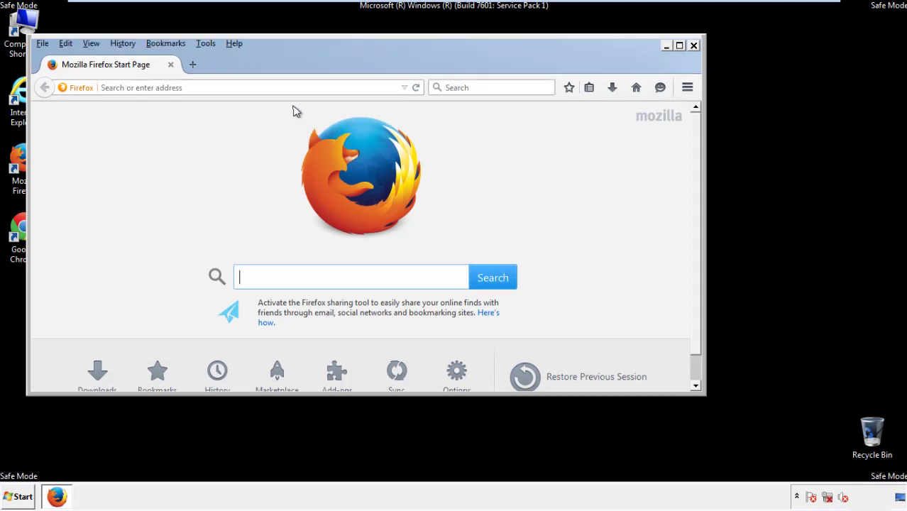
Clear Firefox's recent history for Everything with all Details boxes ticked, including site preferences
left_click(125, 45)
left_click(137, 71)
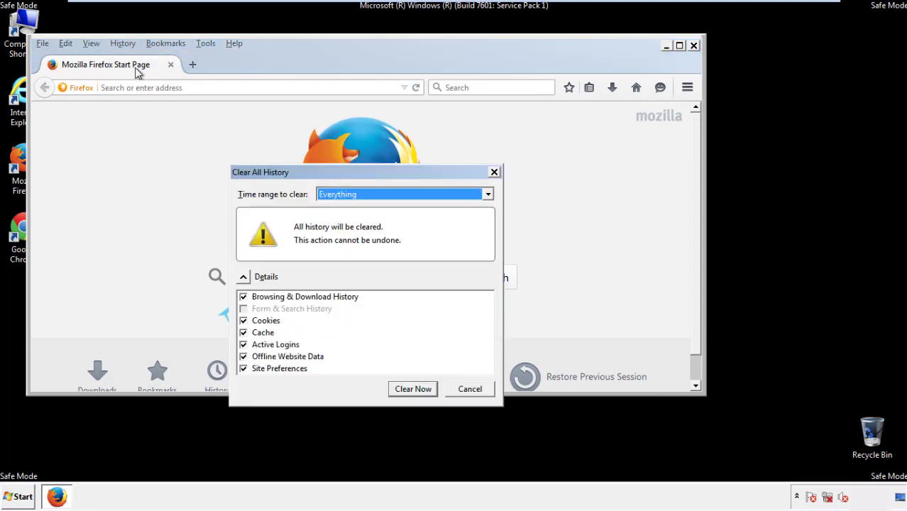
left_click(338, 196)
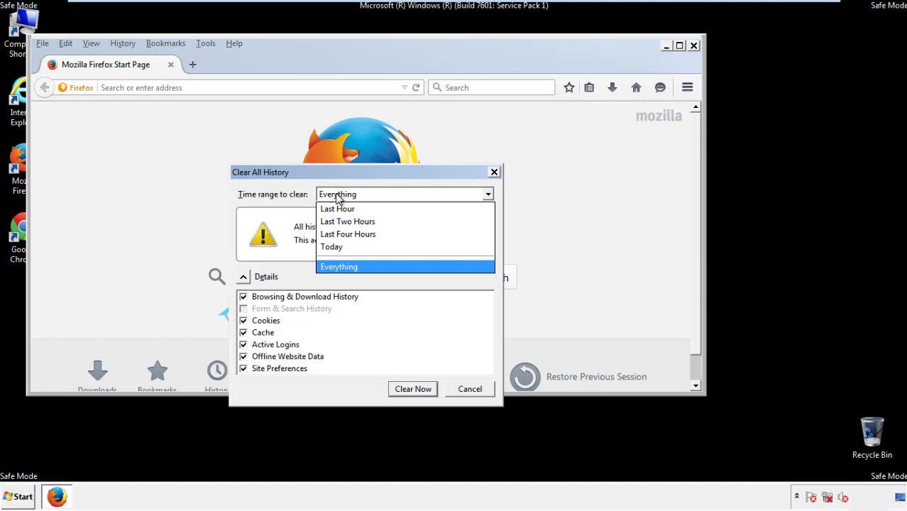
left_click(340, 267)
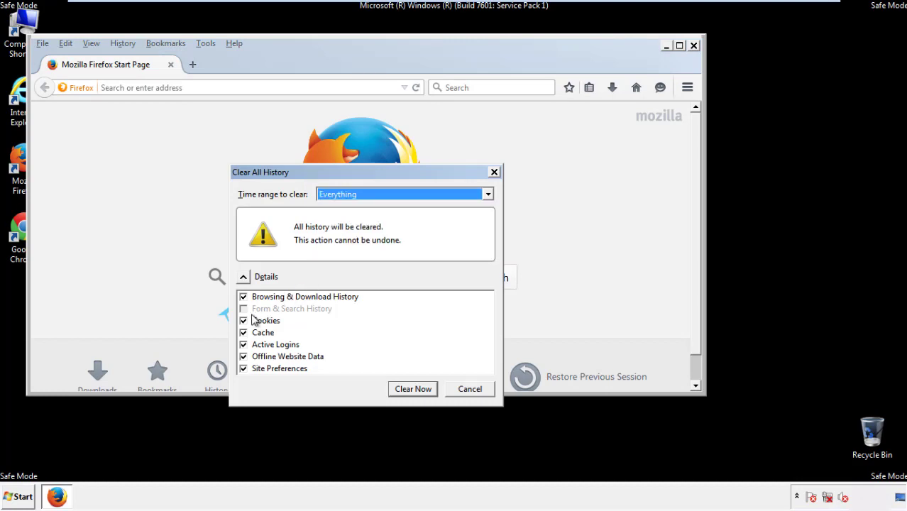
left_click(242, 357)
left_click(243, 356)
left_click(243, 369)
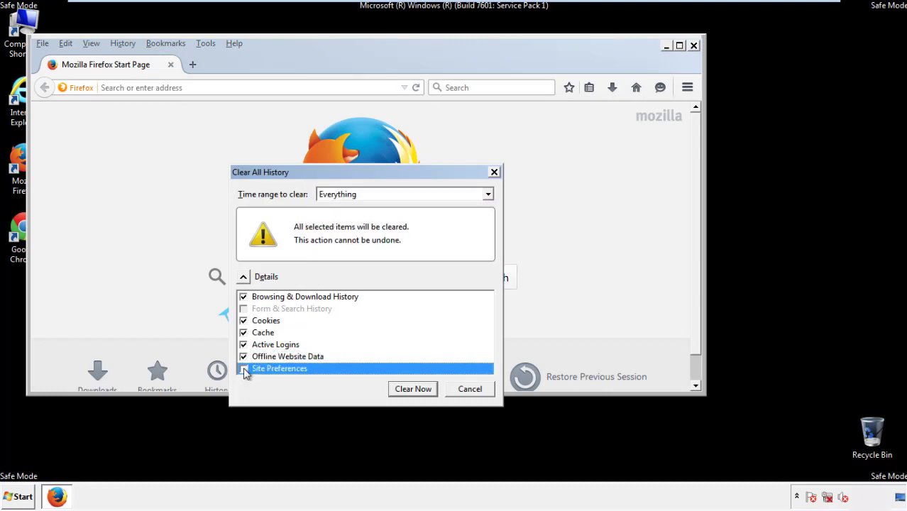
left_click(243, 369)
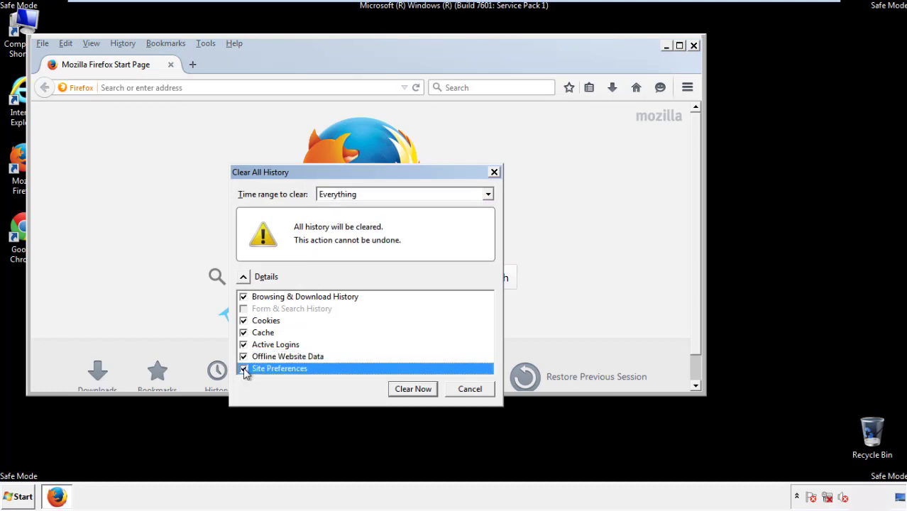
left_click(413, 390)
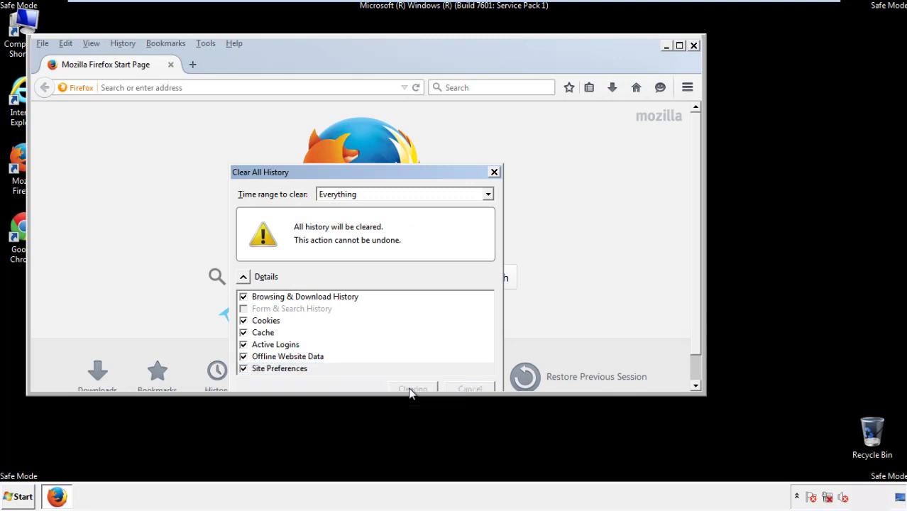
Refresh Firefox from Troubleshooting Information, finish the import, and decline the default-browser prompt
left_click(235, 43)
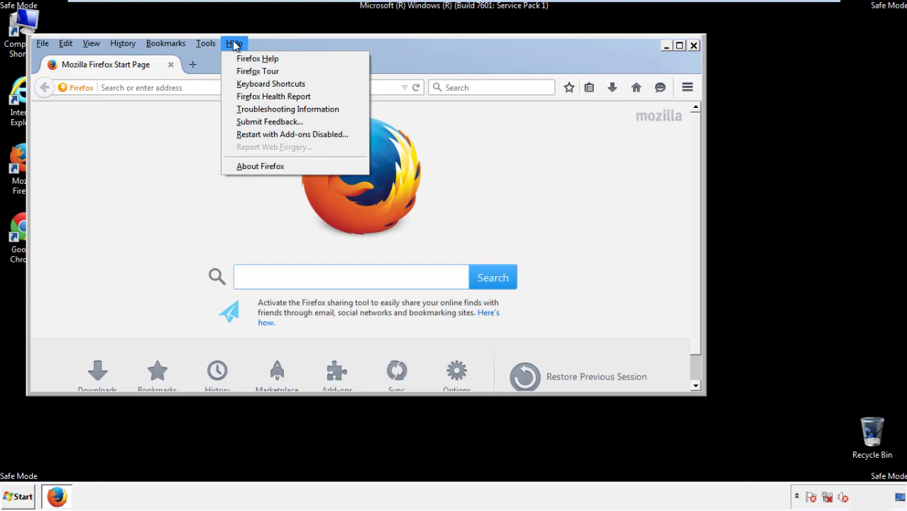
left_click(263, 109)
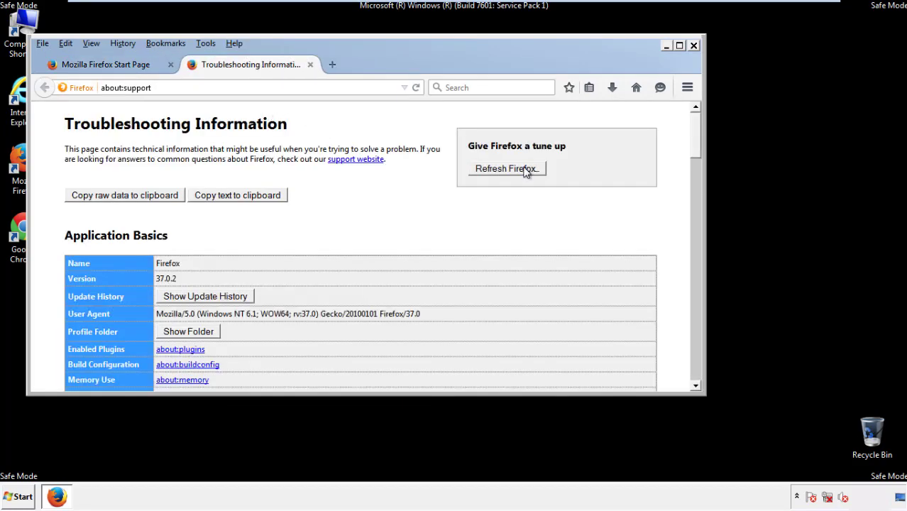
left_click(527, 171)
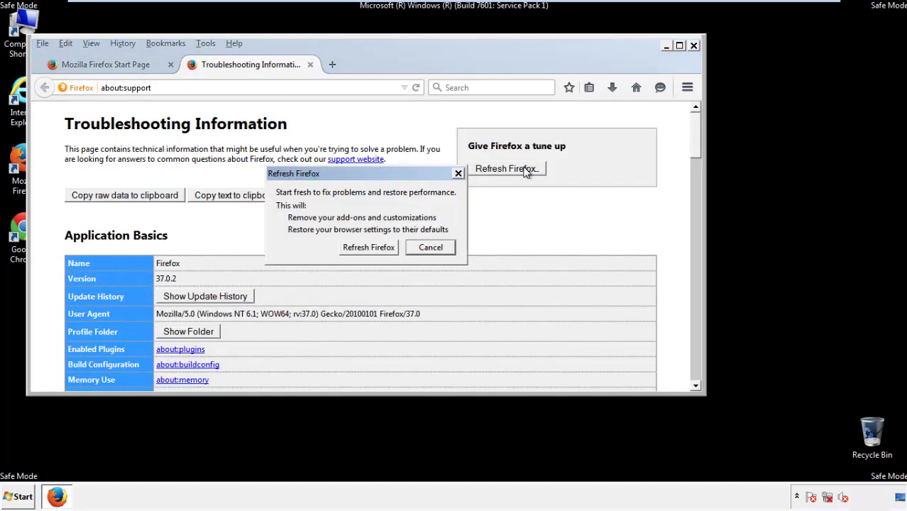
left_click(369, 248)
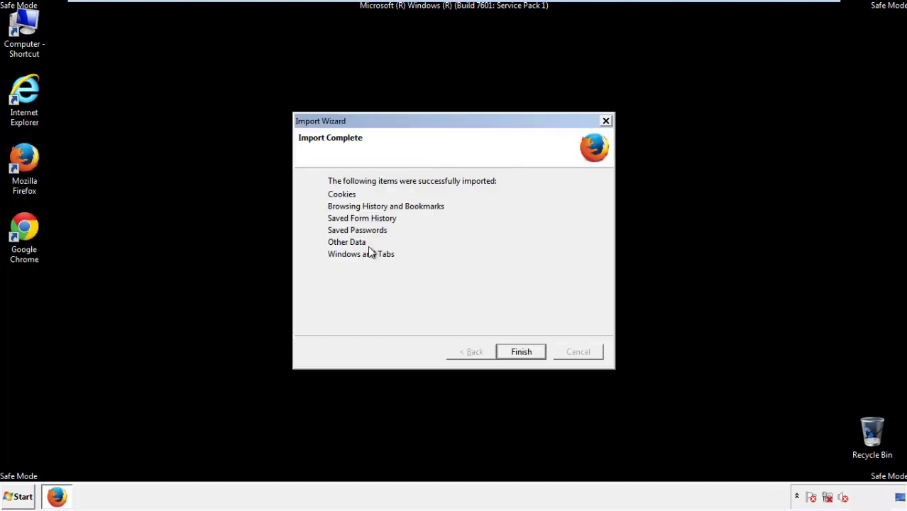
left_click(522, 351)
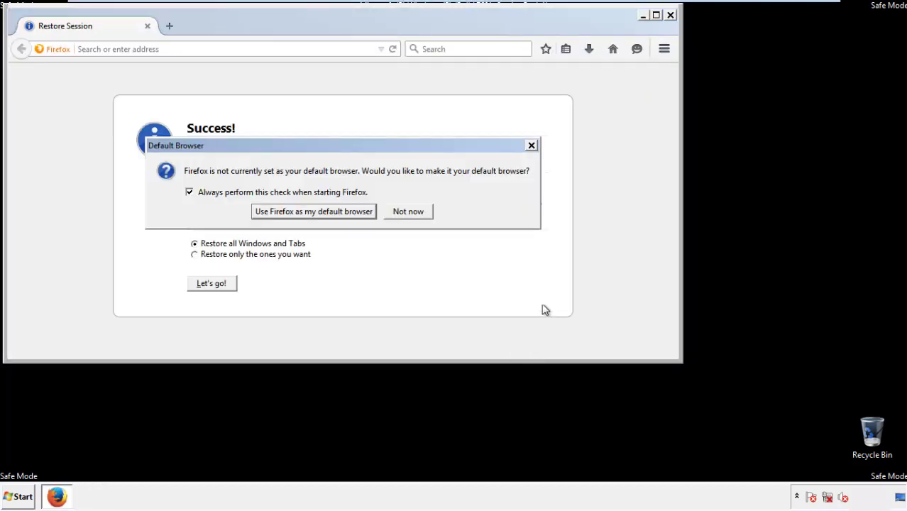
left_click(410, 211)
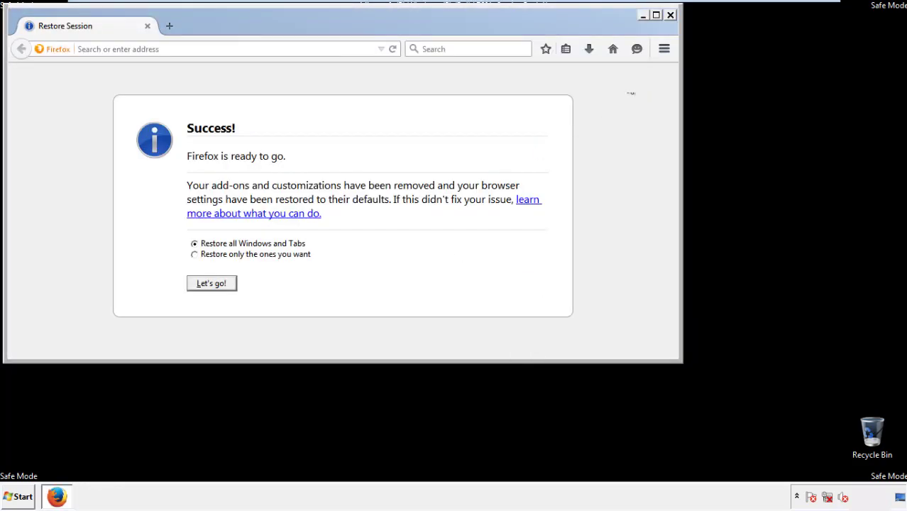
left_click(670, 15)
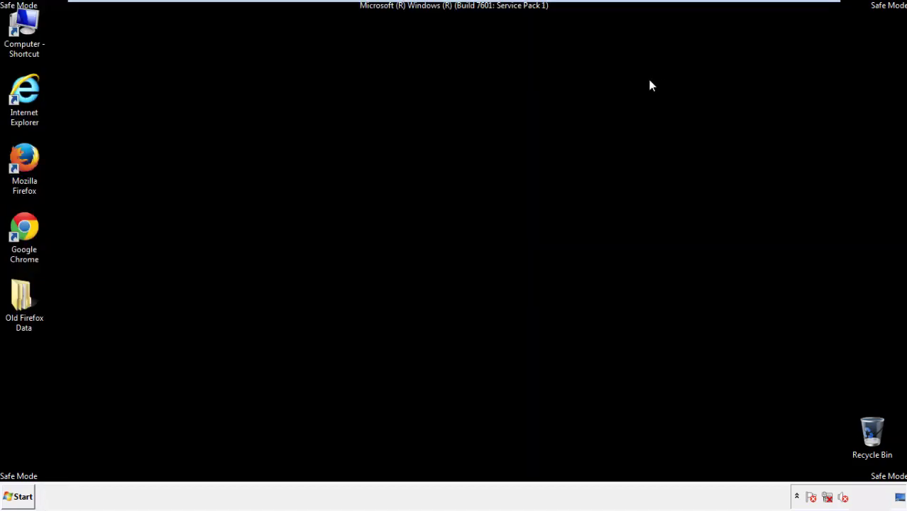
Launch Google Chrome from the desktop and choose 'Don't ask again' on the default-browser bar
left_click(21, 226)
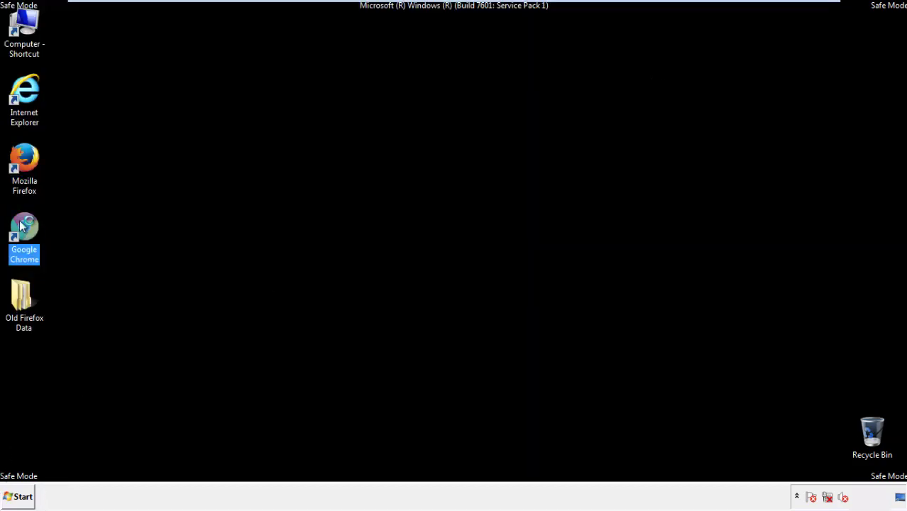
double_click(22, 225)
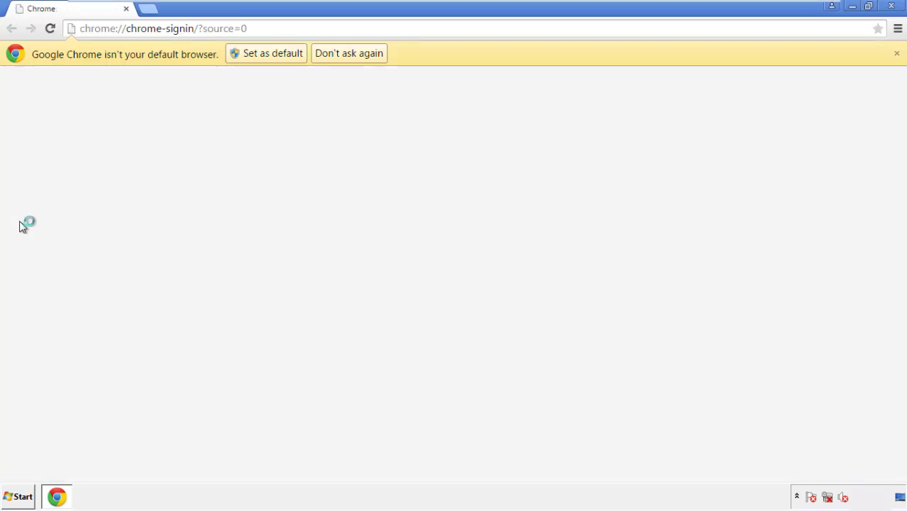
left_click(366, 57)
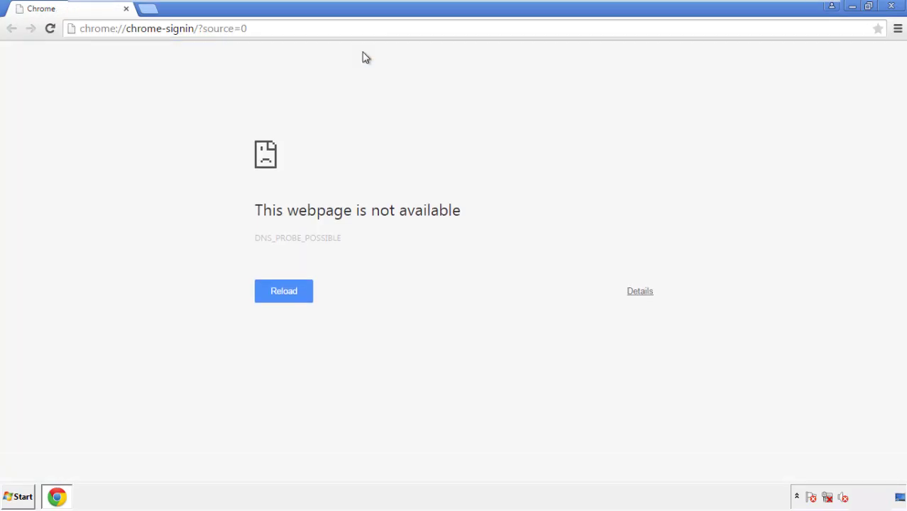
left_click(899, 34)
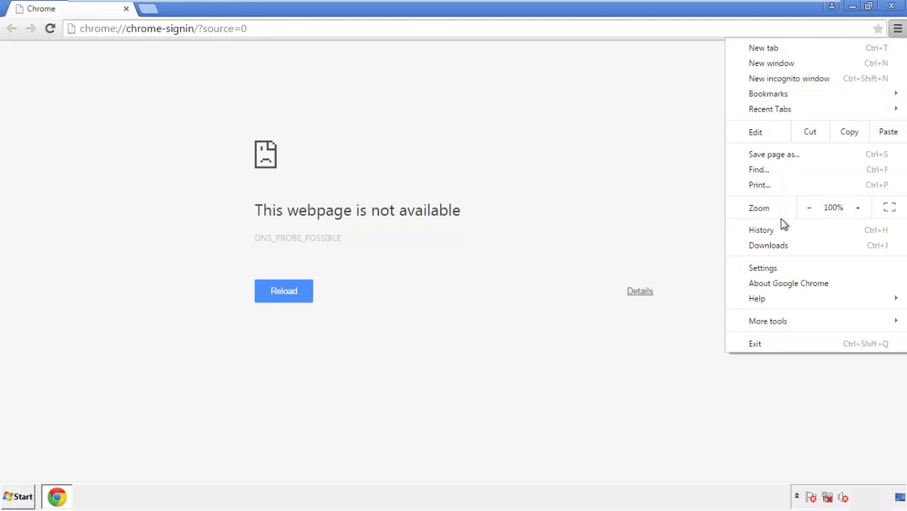
Clear Chrome browsing data from the beginning of time, including autofill, but not saved passwords
left_click(767, 268)
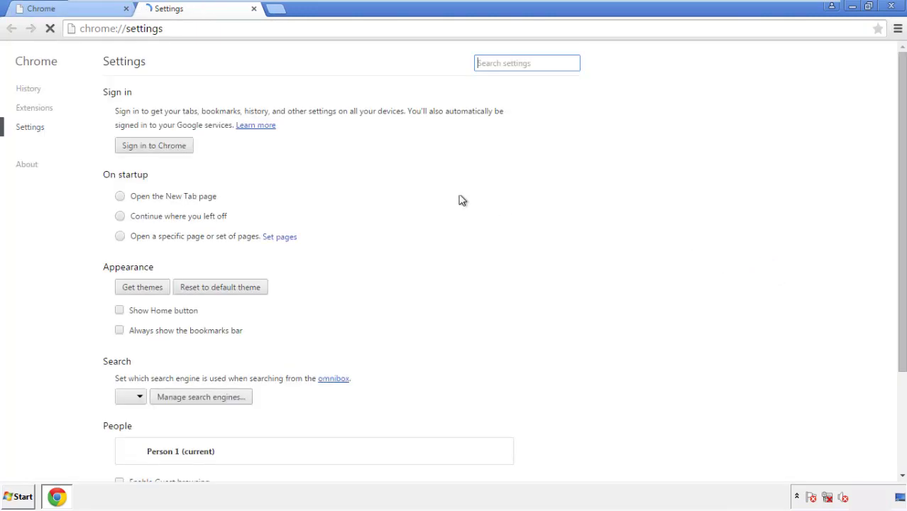
left_click(33, 90)
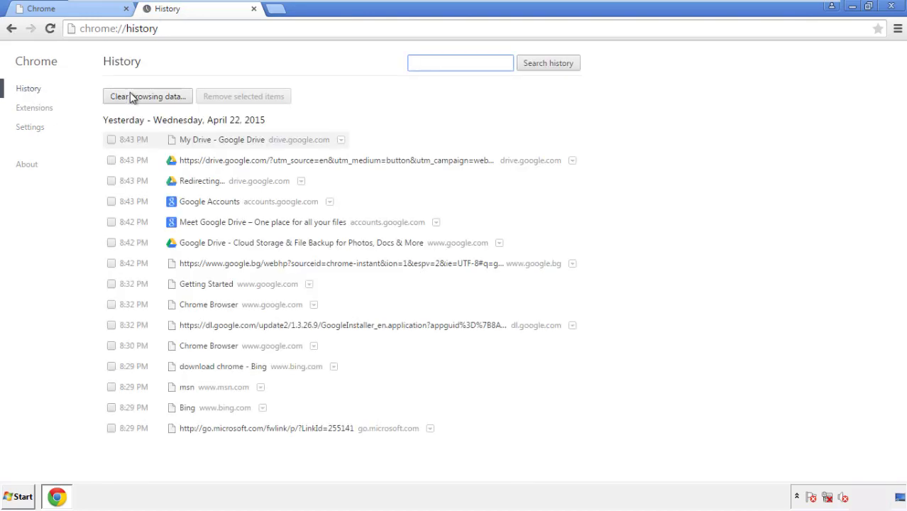
left_click(136, 99)
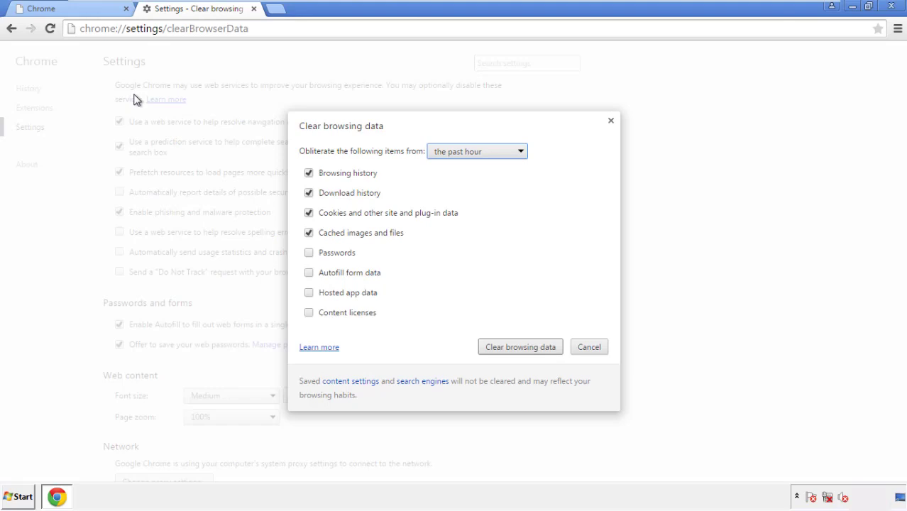
left_click(457, 153)
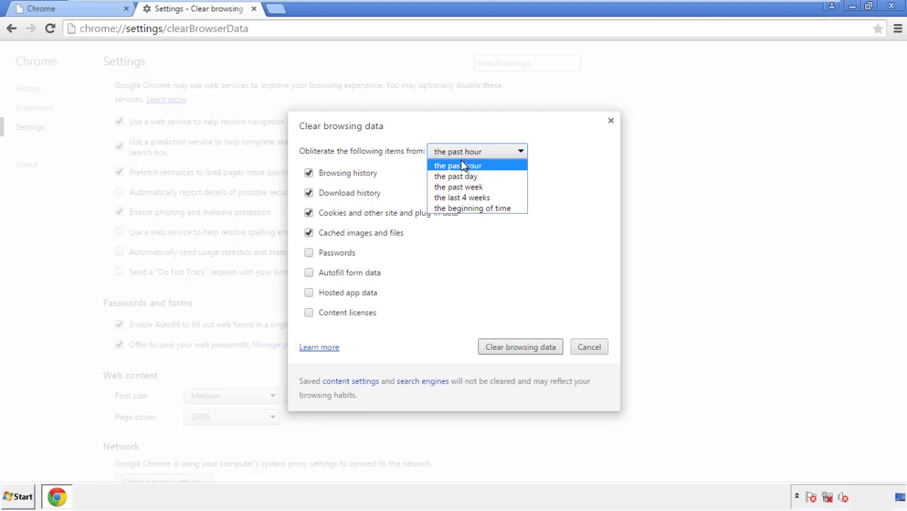
left_click(455, 210)
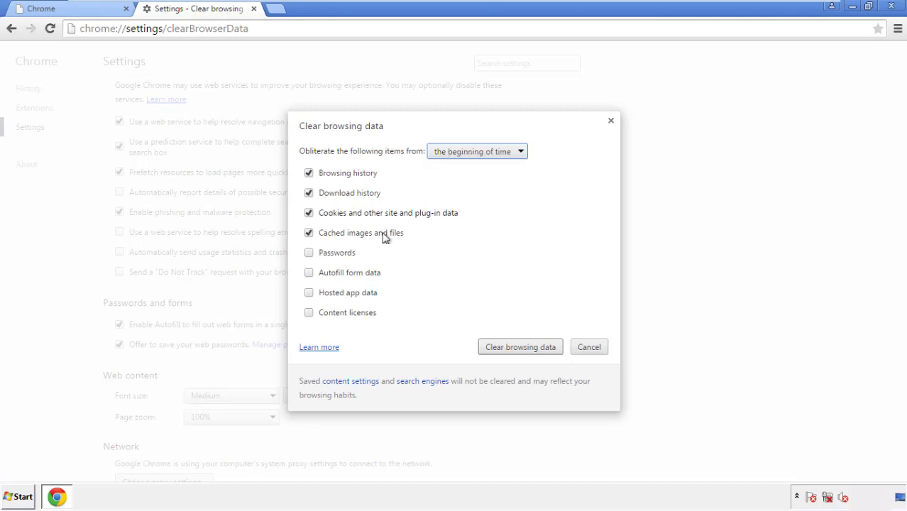
left_click(312, 274)
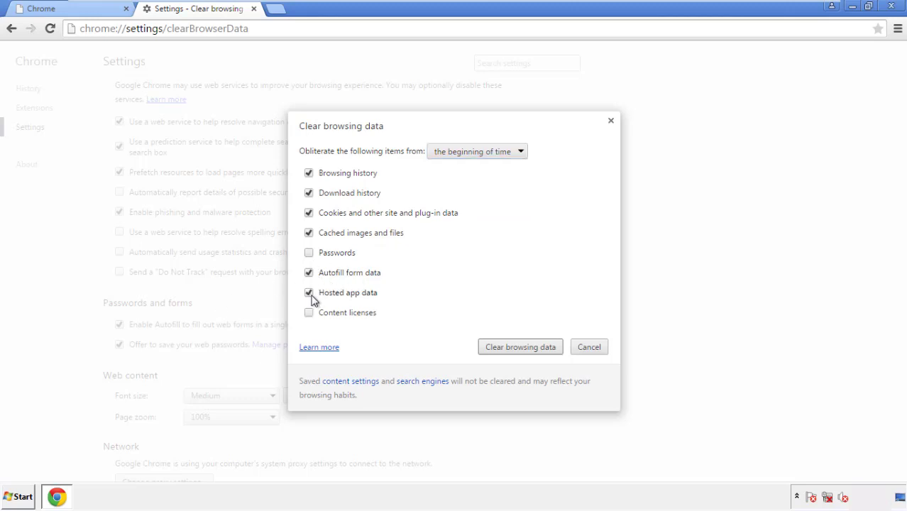
left_click(507, 347)
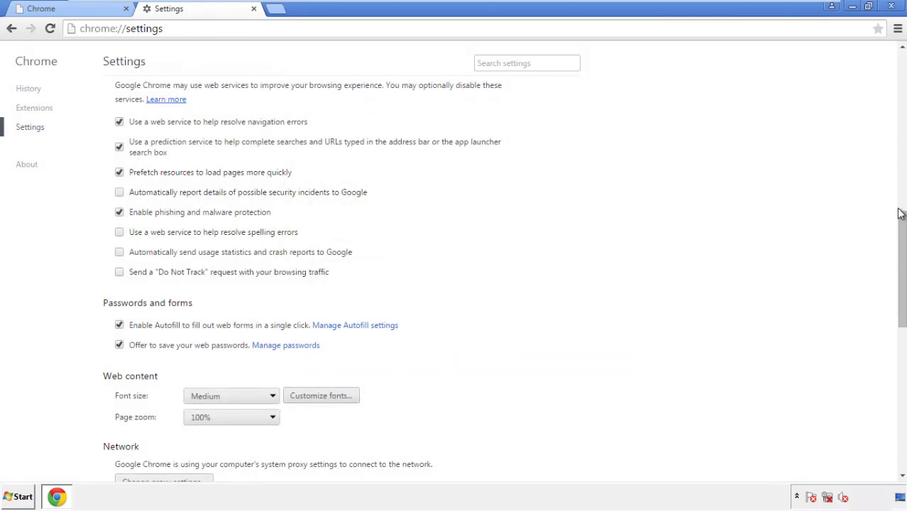
Reset Chrome's settings to their original defaults and close the browser
left_click_drag(900, 213, 901, 371)
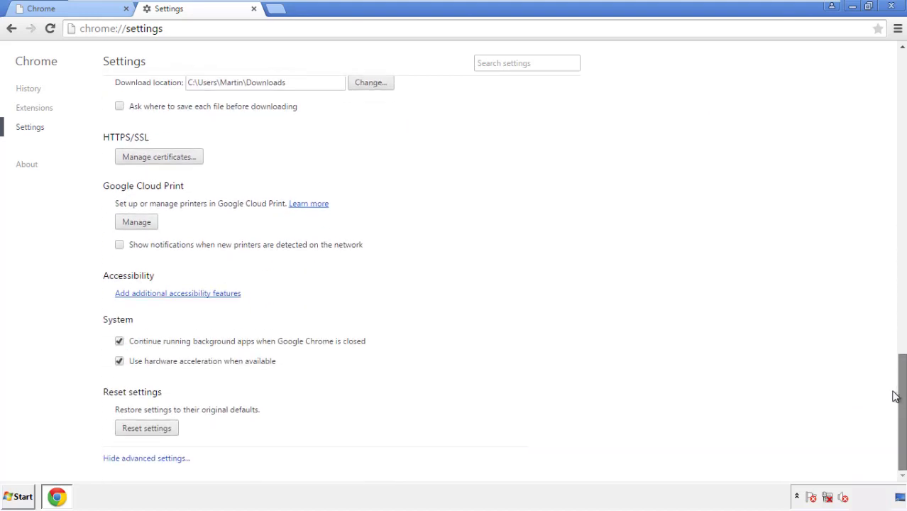
left_click(171, 430)
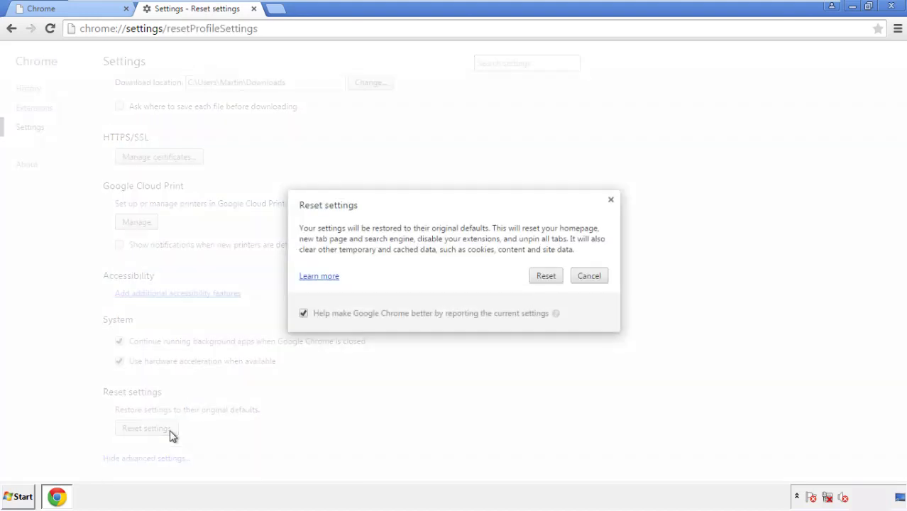
left_click(547, 277)
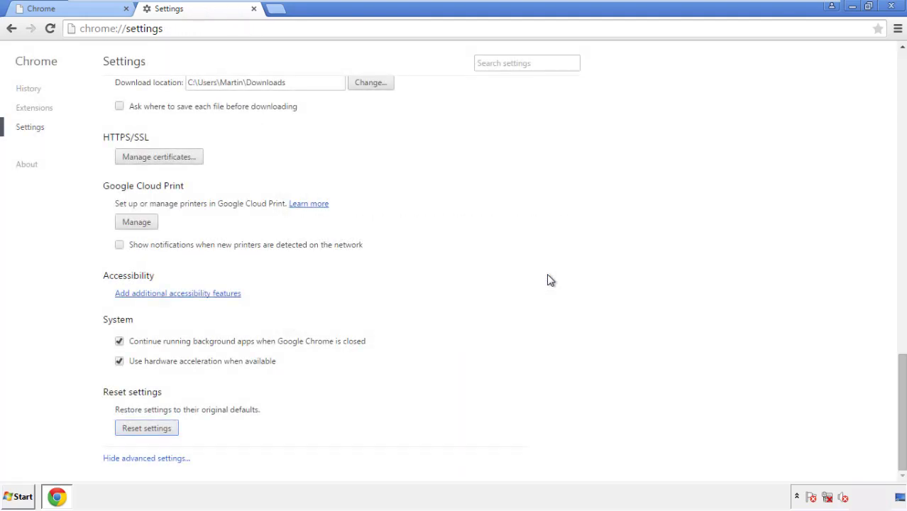
left_click(891, 5)
Relaunch Firefox, remove the Search Mine extension in Add-ons, and close Firefox
left_click(490, 231)
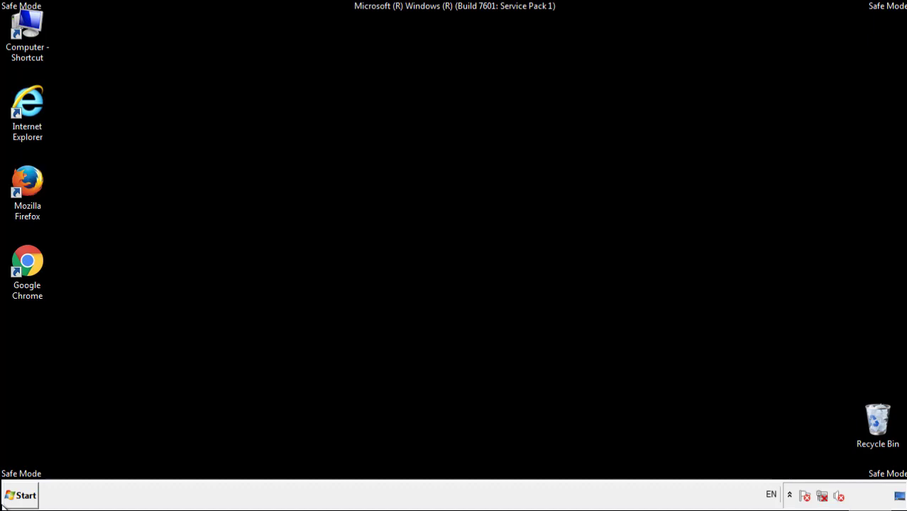
double_click(28, 181)
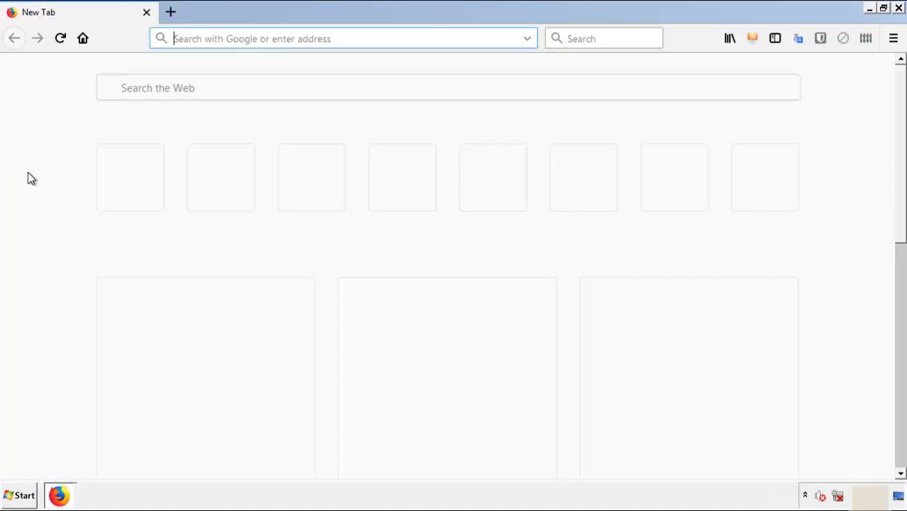
left_click(893, 39)
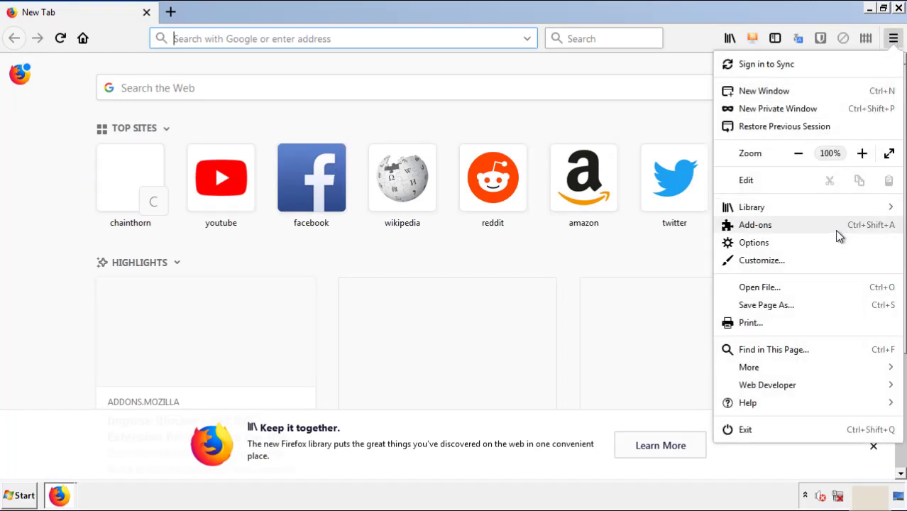
left_click(755, 225)
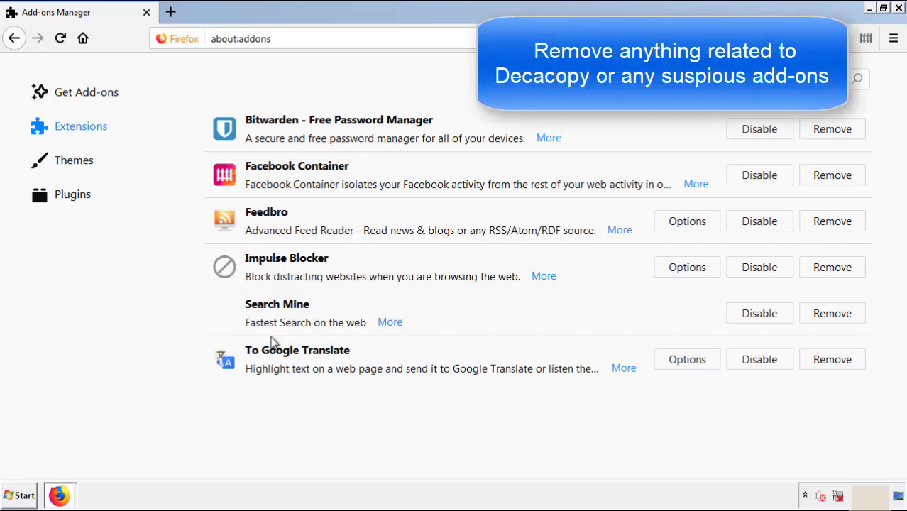
left_click(830, 317)
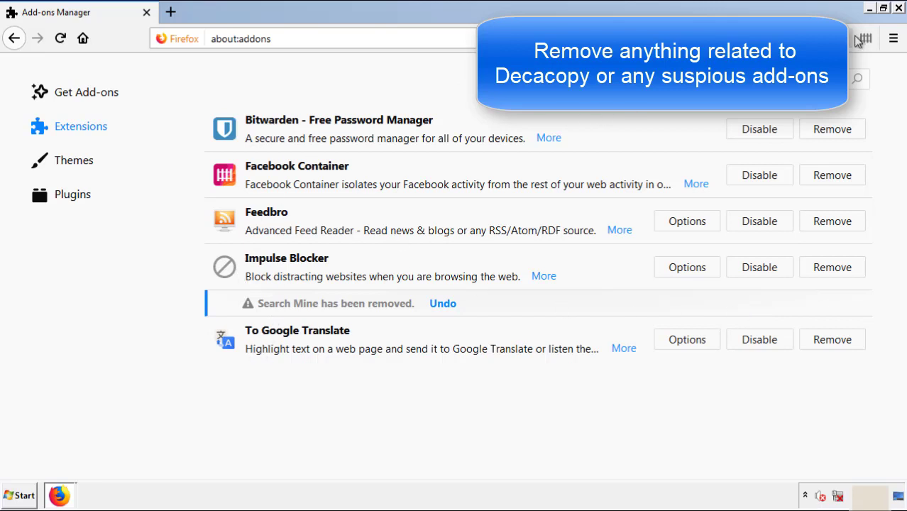
left_click(900, 8)
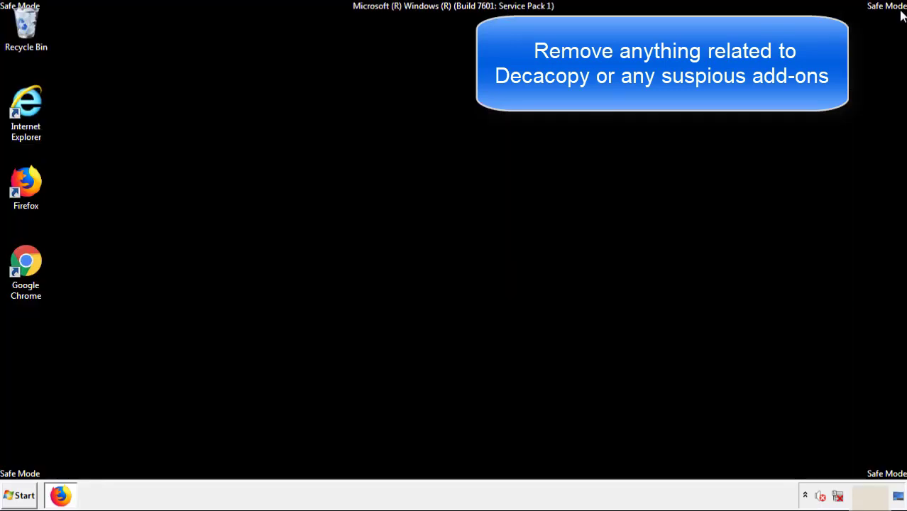
Launch Chrome, delete the Search Mine extension from its Extensions page, then close Chrome
double_click(25, 264)
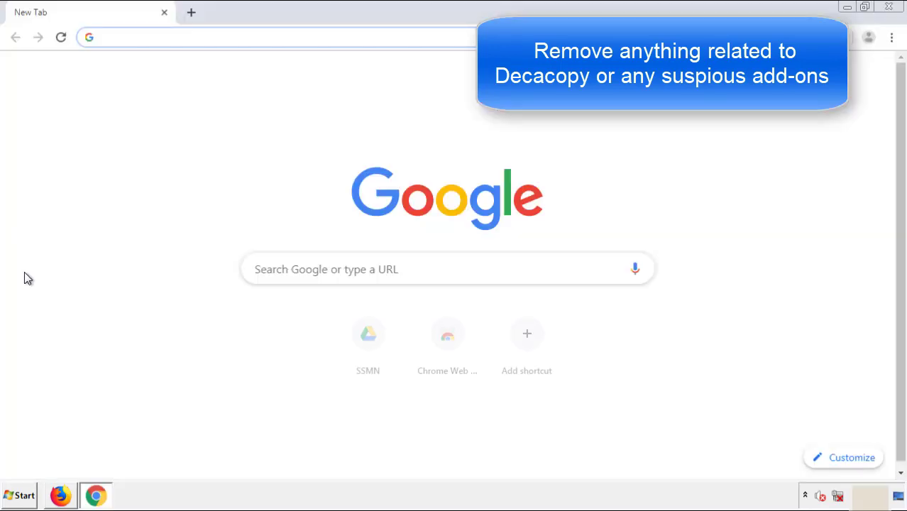
left_click(892, 36)
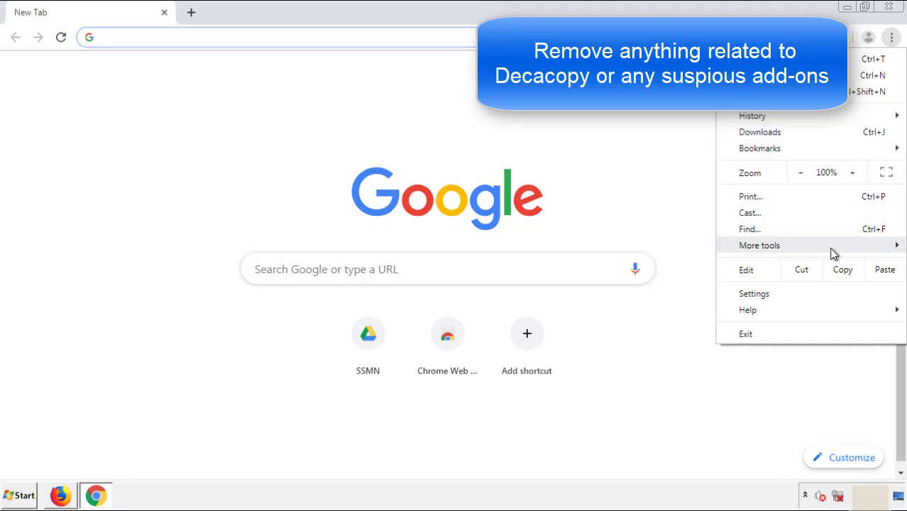
mouse_move(817, 248)
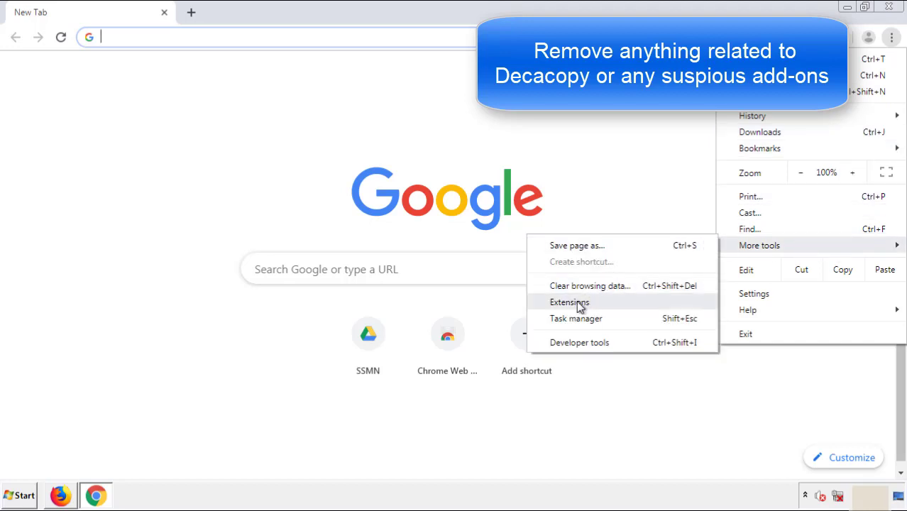
left_click(576, 302)
scroll(257, 232, "down", 10)
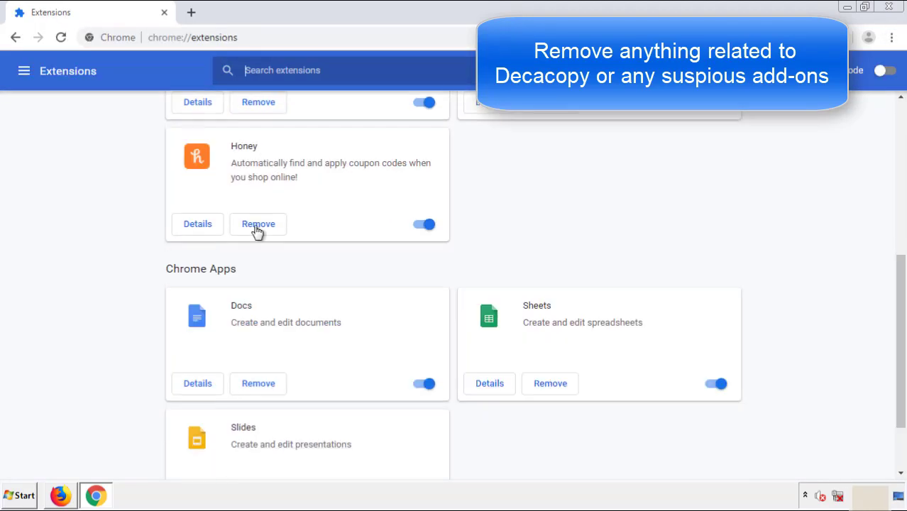
scroll(344, 259, "up", 10)
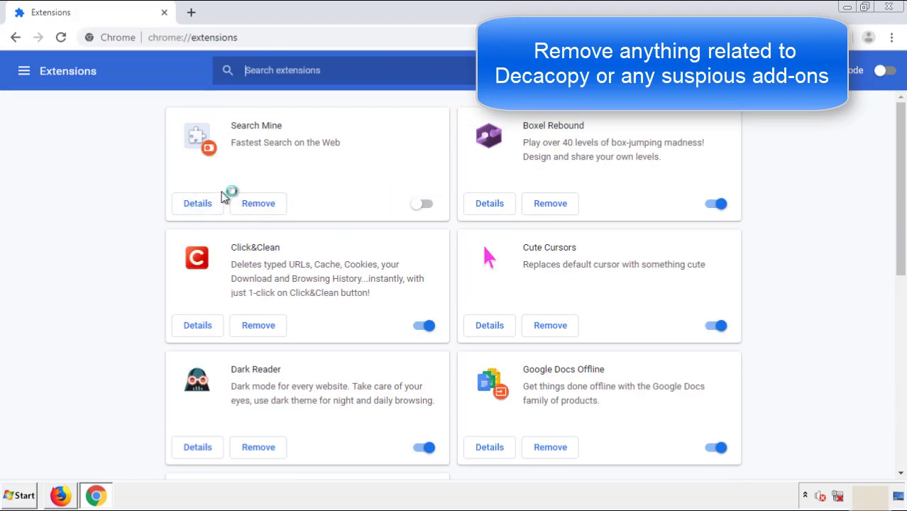
left_click(257, 204)
left_click(510, 114)
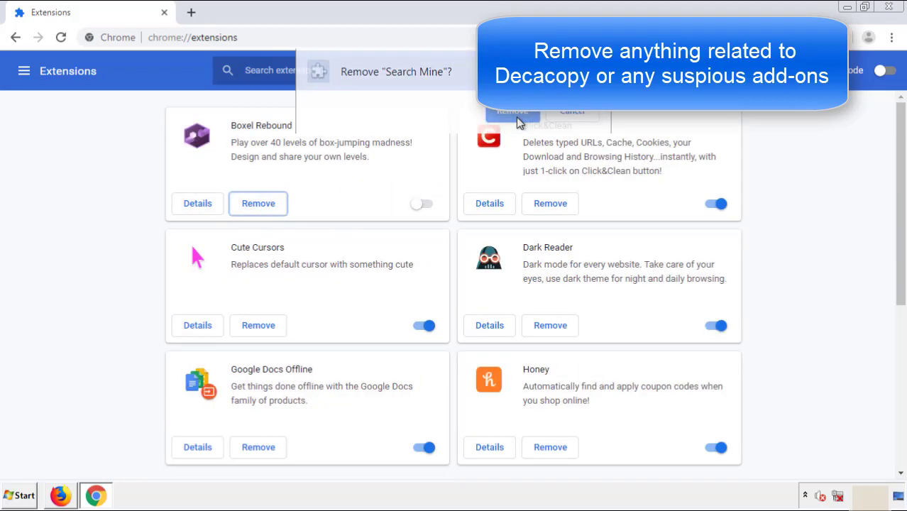
left_click(893, 8)
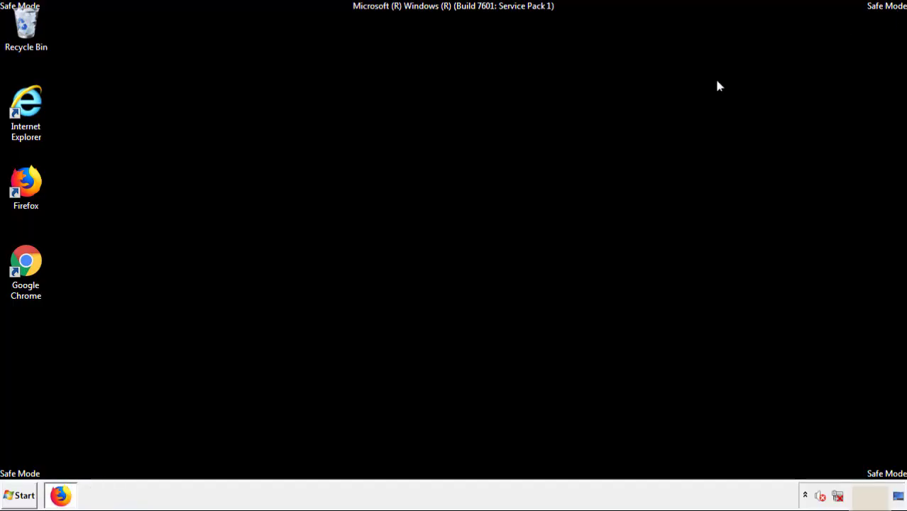
Reveal the Start menu's Shut down options, including Restart
left_click(18, 496)
mouse_move(244, 465)
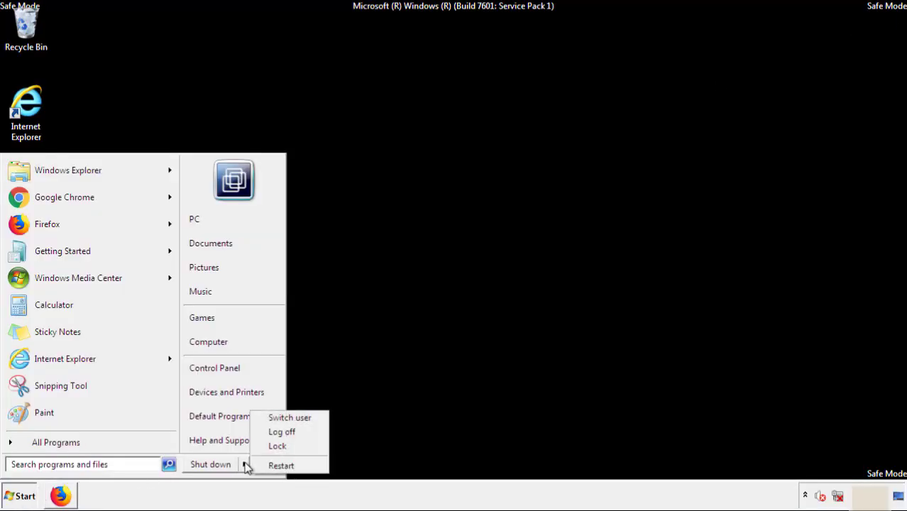